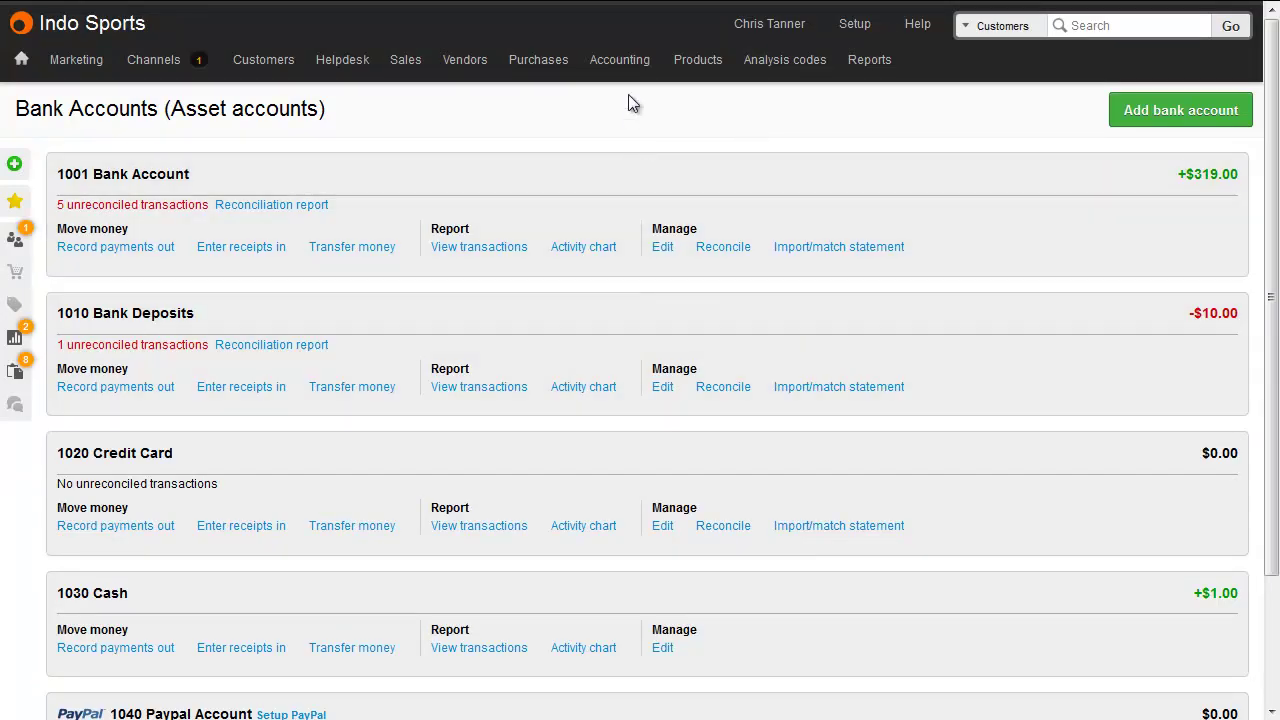
Open the 1001 Bank Account statement import and upload the bank statement CSV file.
mouse_move(620, 62)
mouse_move(797, 178)
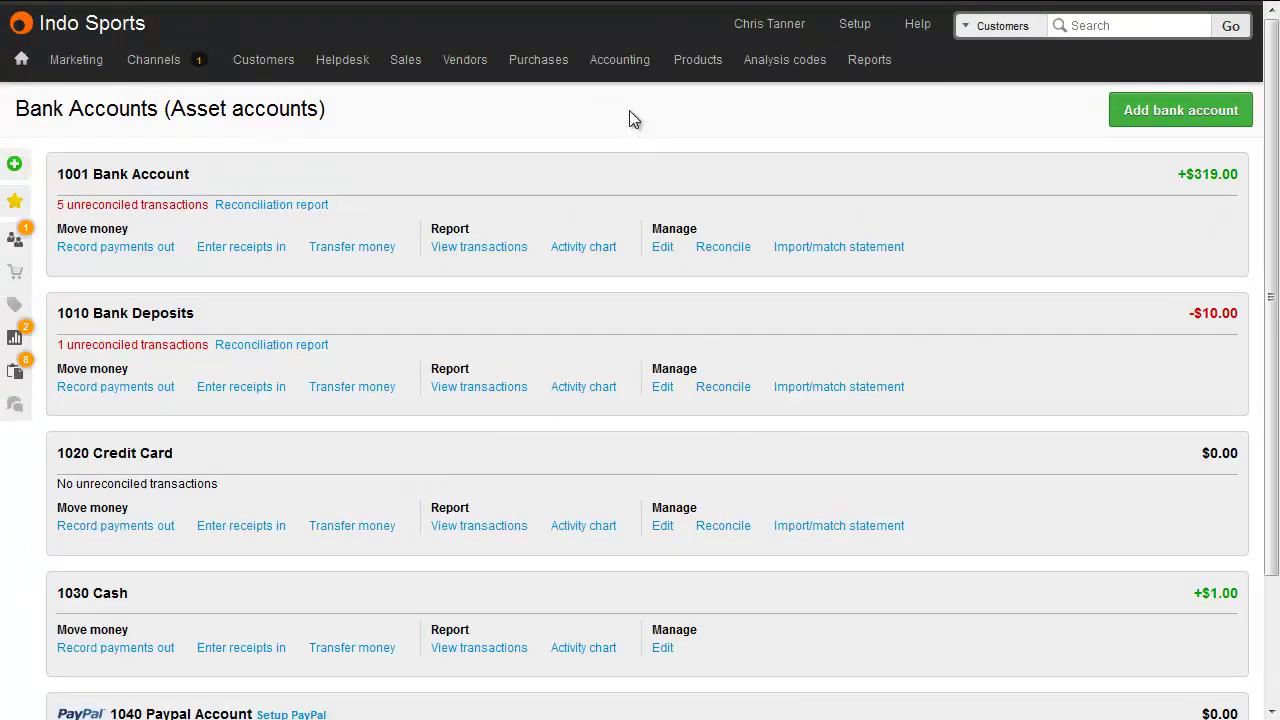
mouse_move(632, 76)
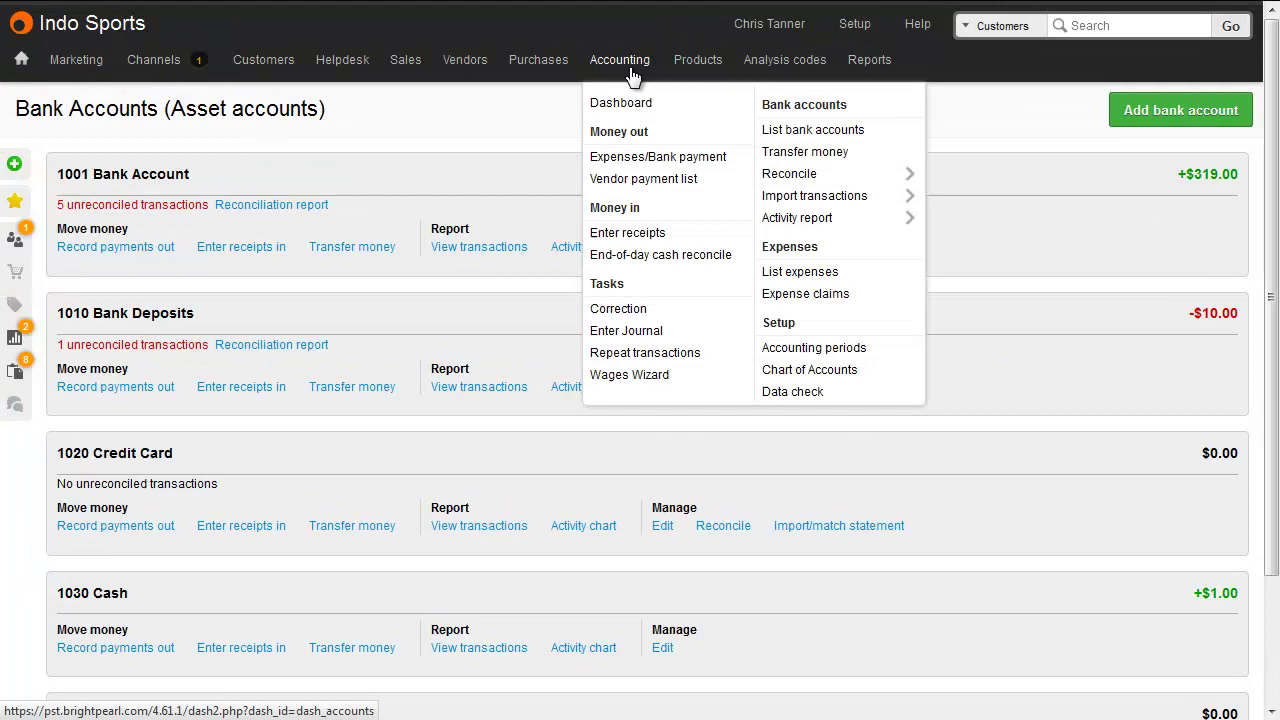
mouse_move(820, 195)
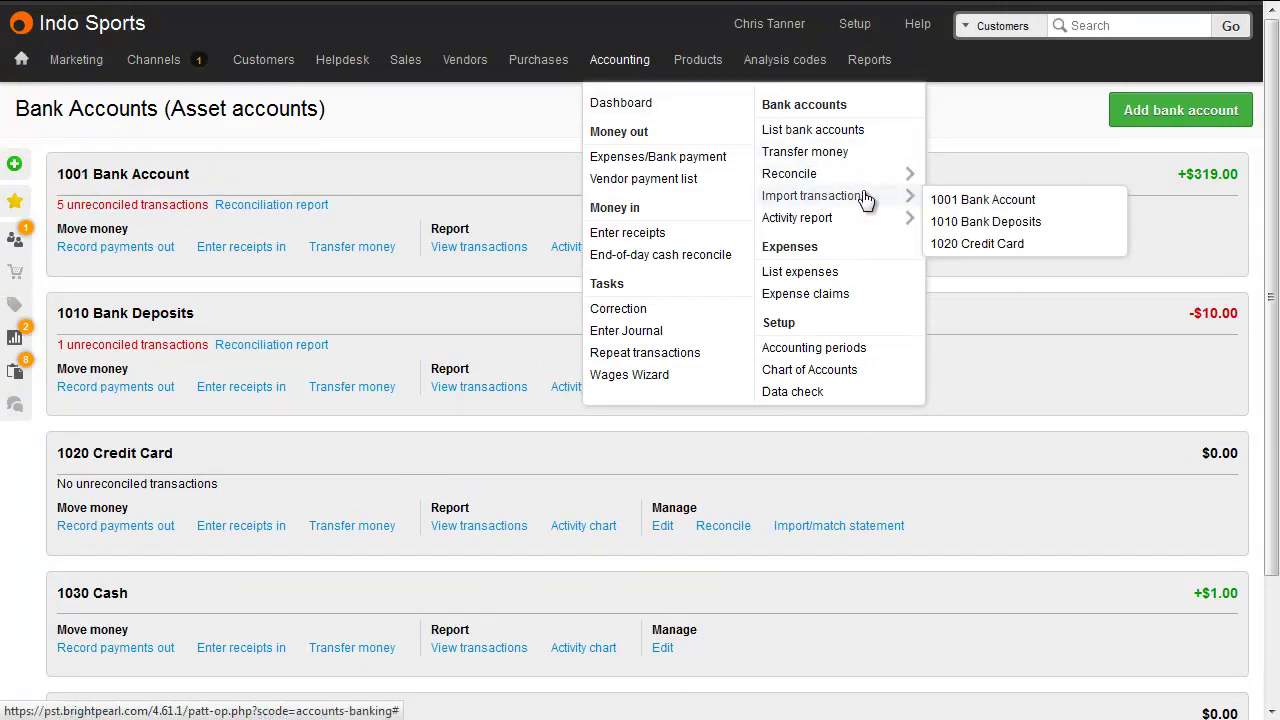
click(945, 200)
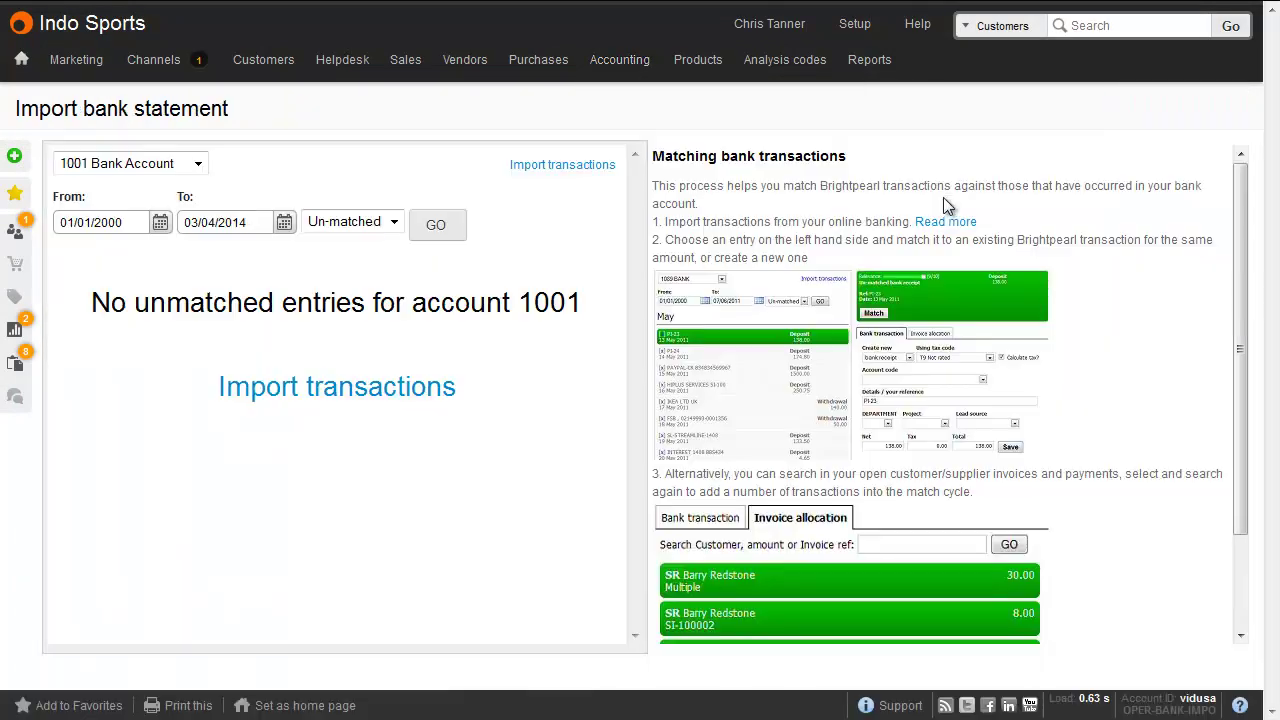
click(578, 163)
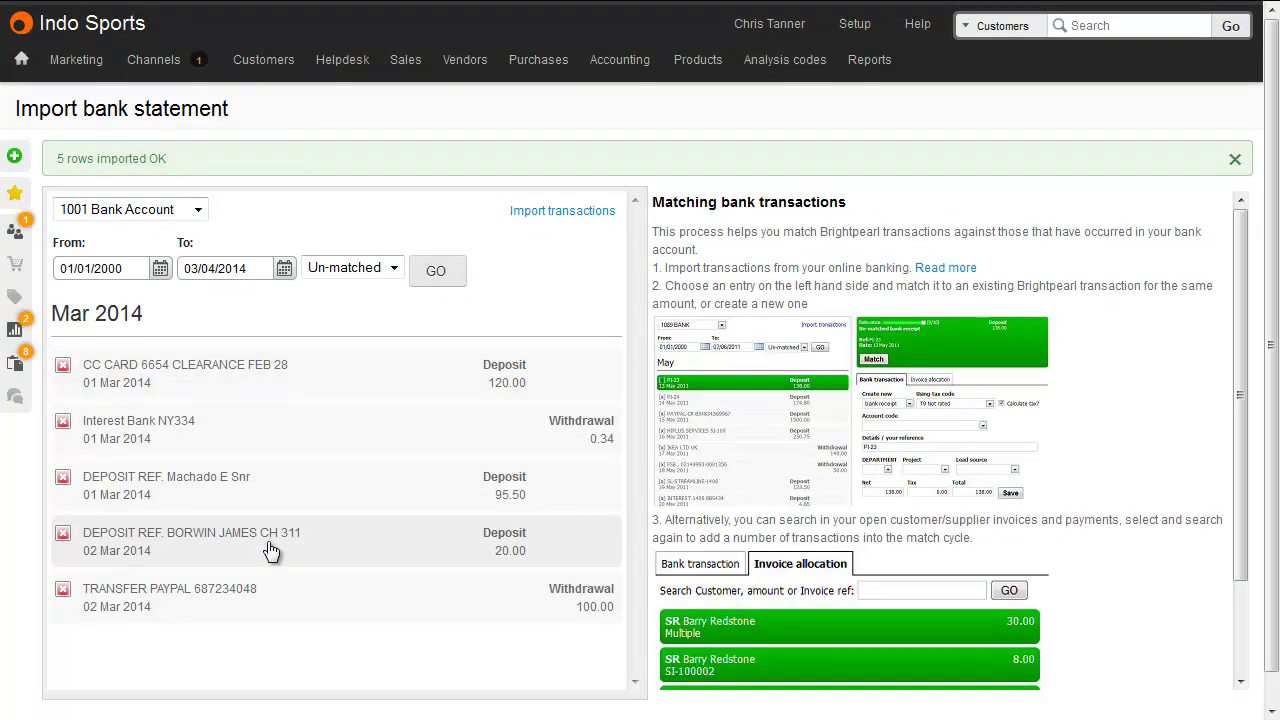
Match the 0.34 Interest Bank NY334 withdrawal to the Interest payment, accepting the 24-day gap.
click(265, 440)
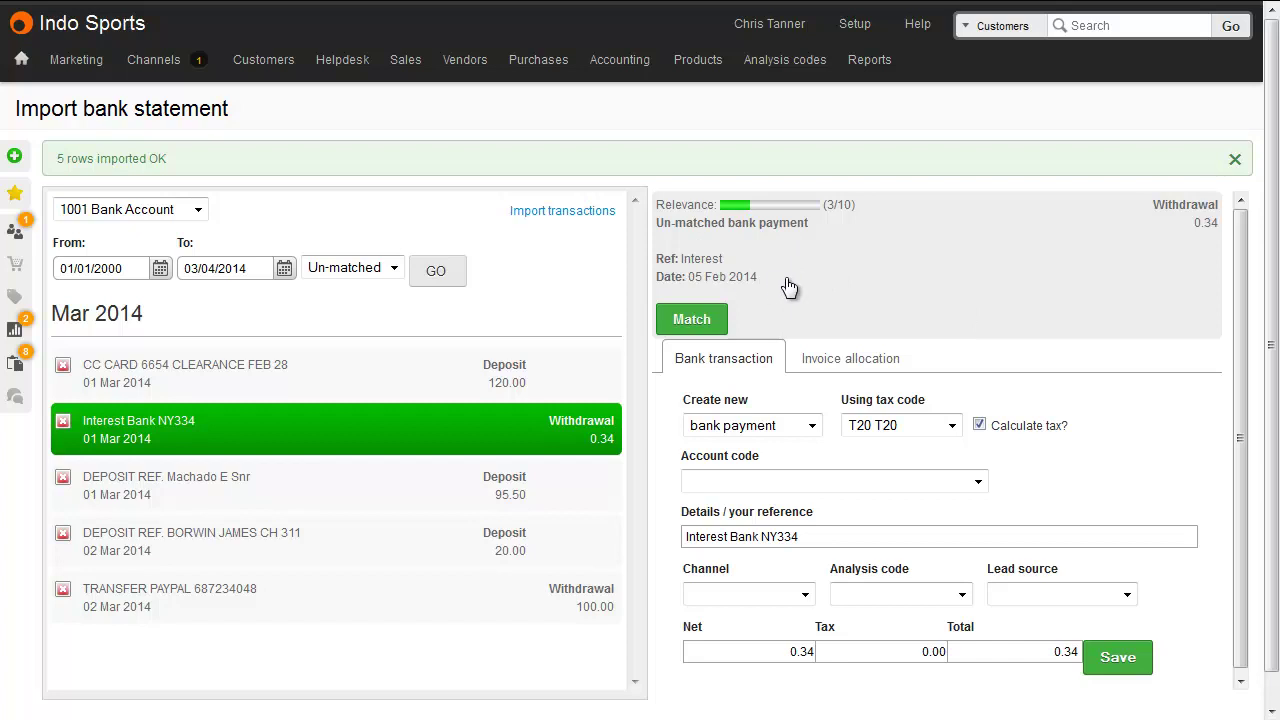
click(712, 320)
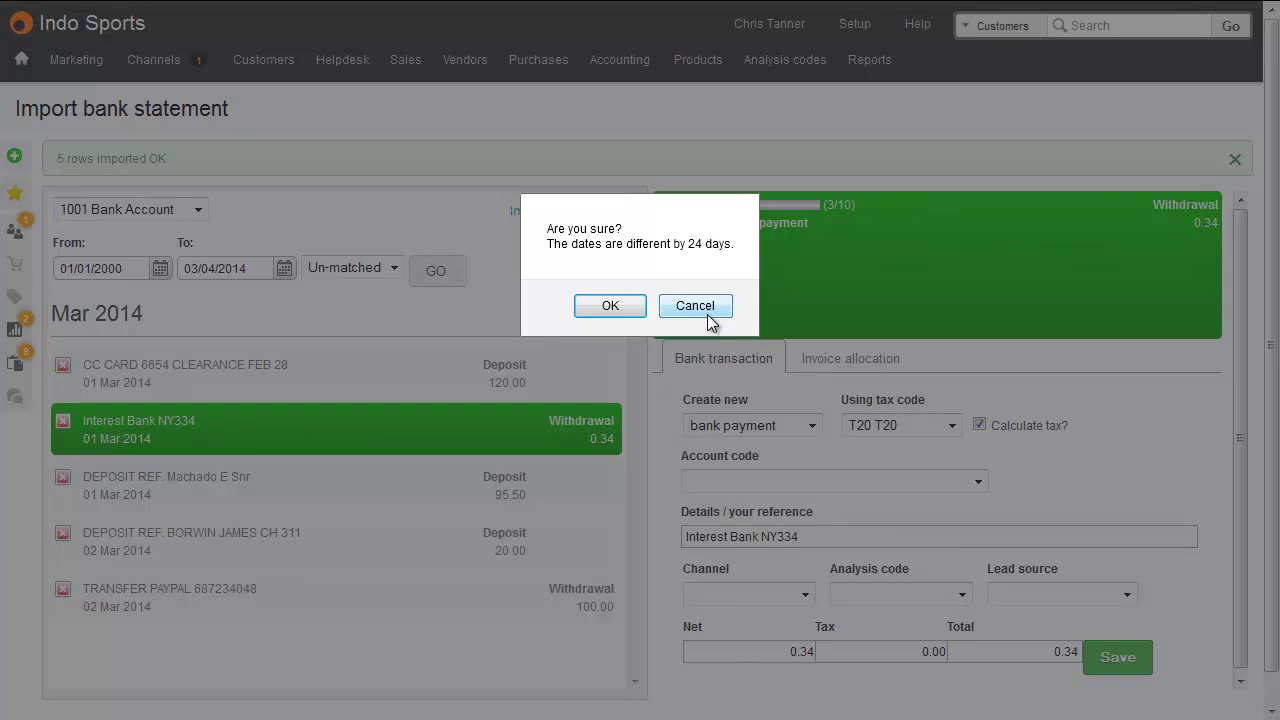
click(630, 308)
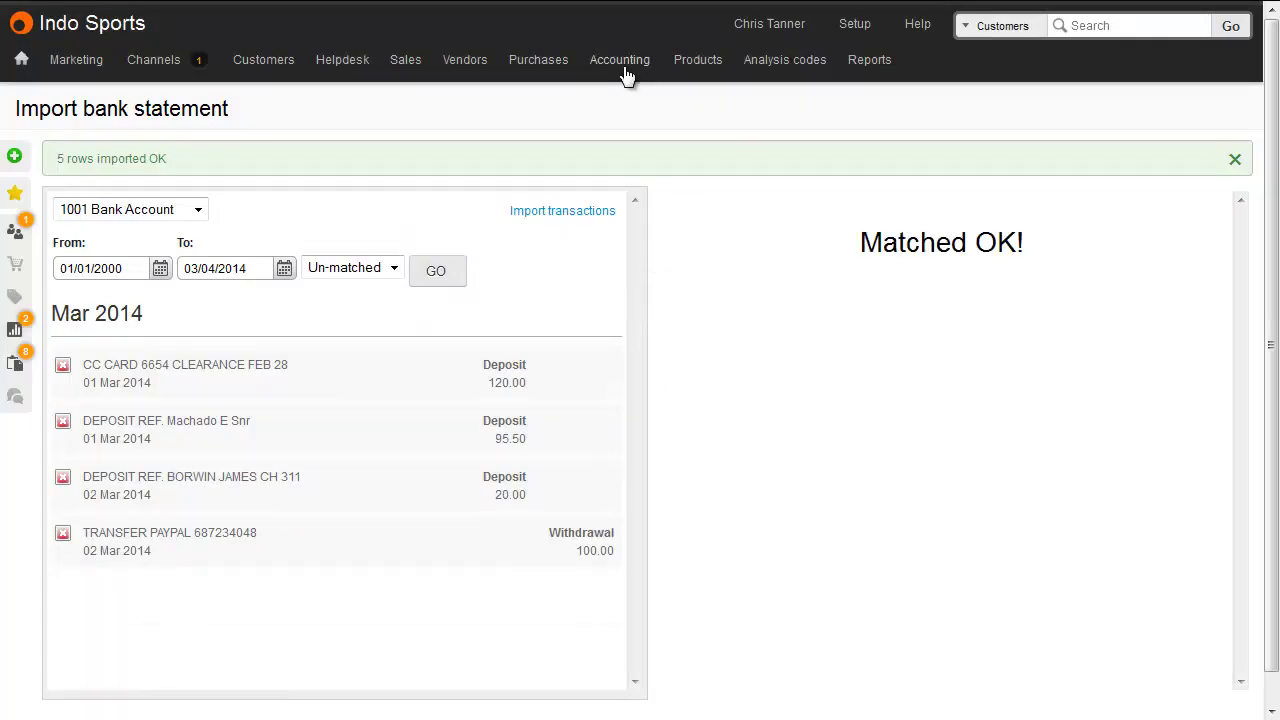
Open the 1001 Bank Account activity report and inspect matched transaction ID 19.
mouse_move(625, 73)
mouse_move(832, 218)
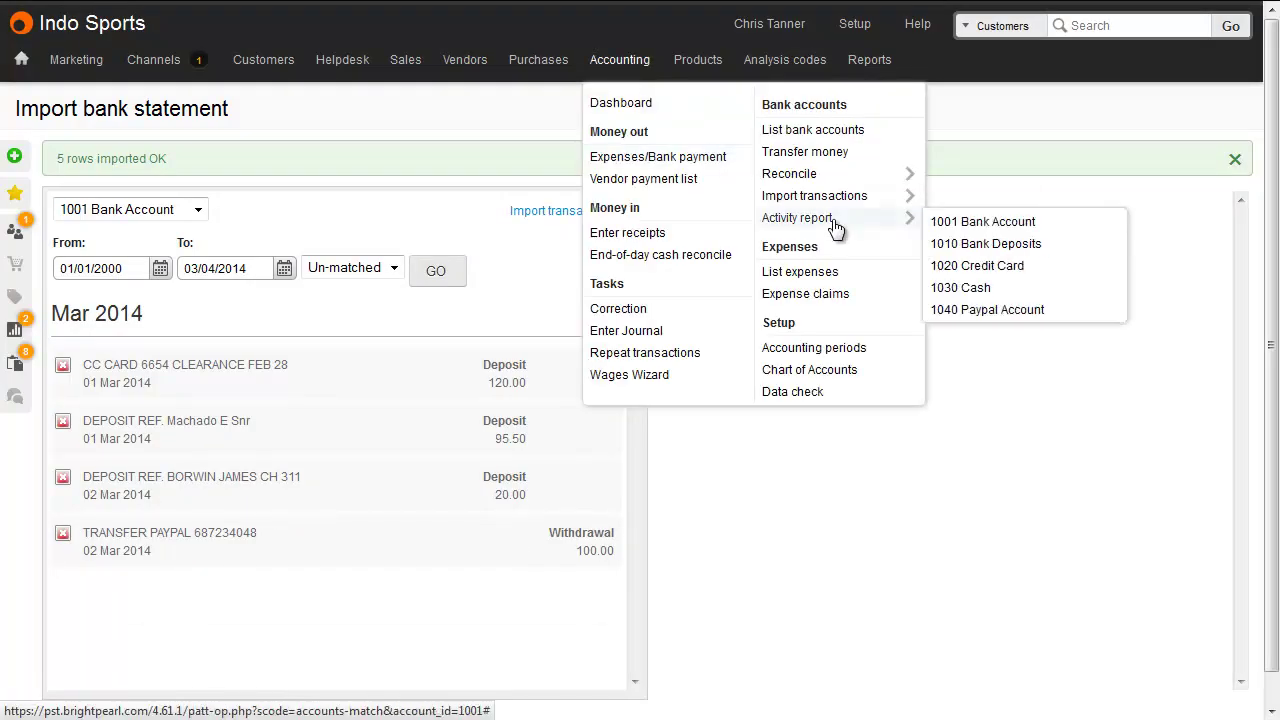
click(971, 222)
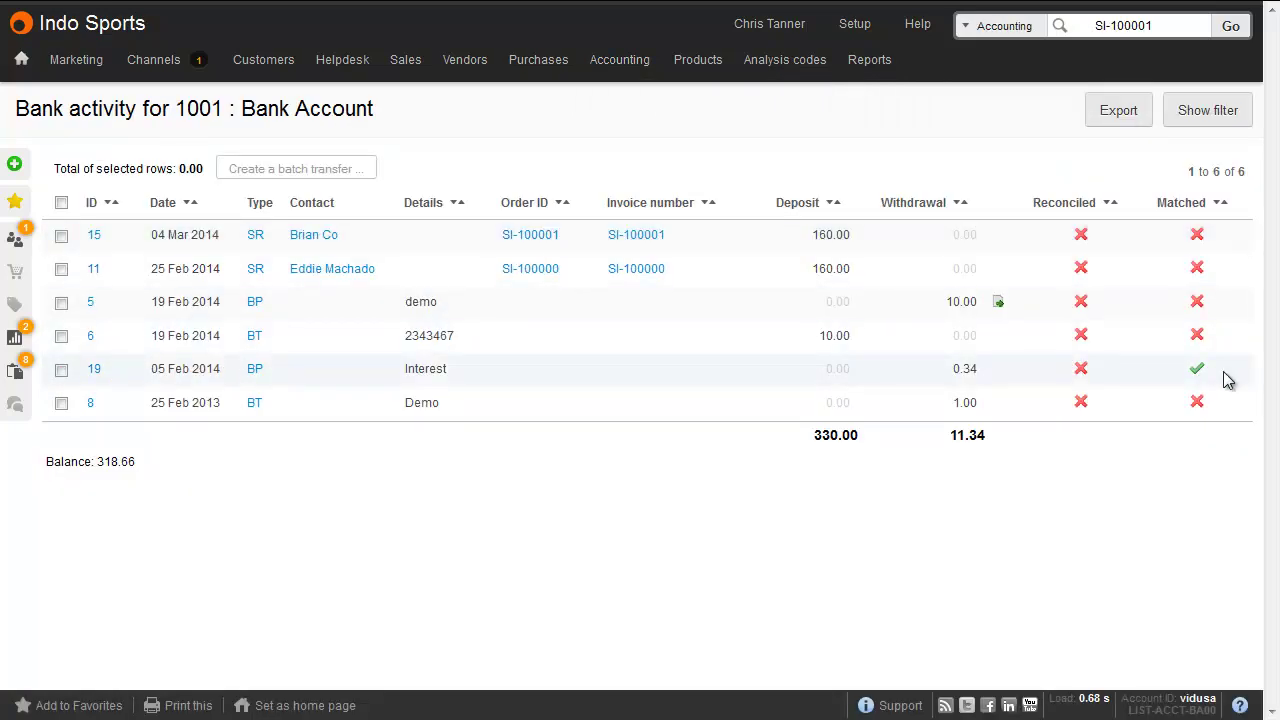
click(95, 370)
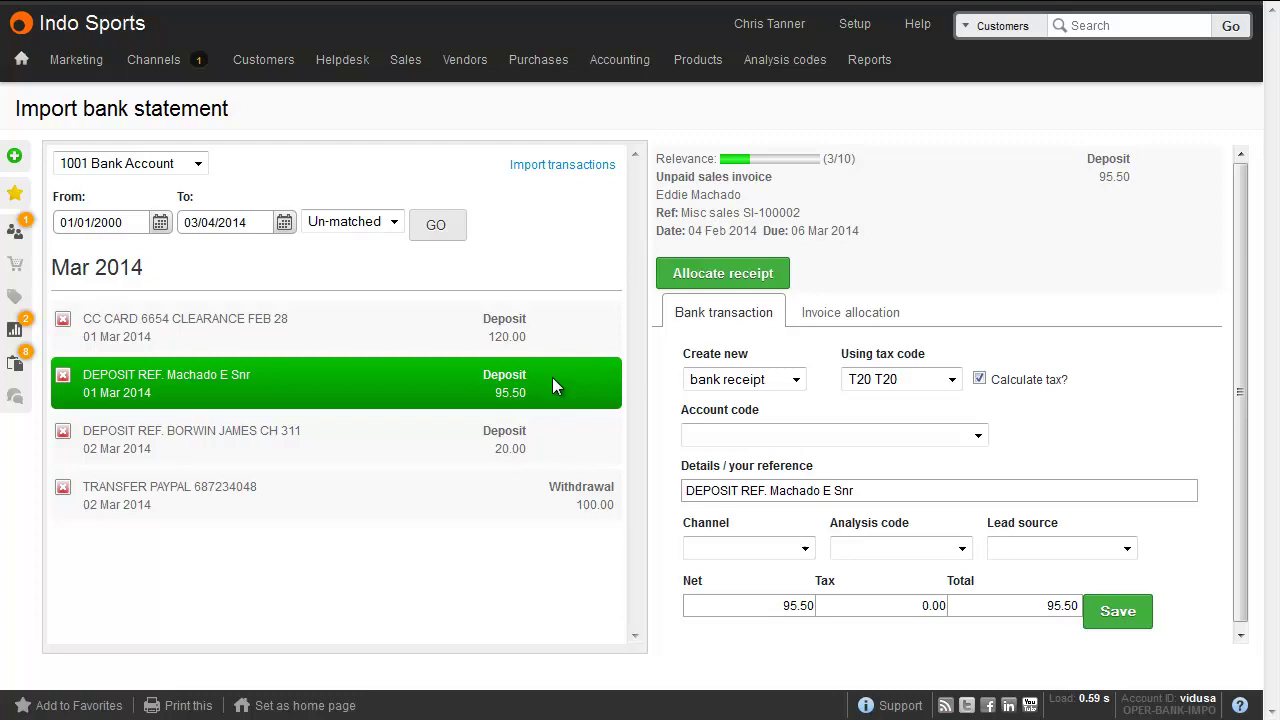
Allocate the 95.50 deposit as a customer receipt against sales invoice SI-100002.
click(731, 276)
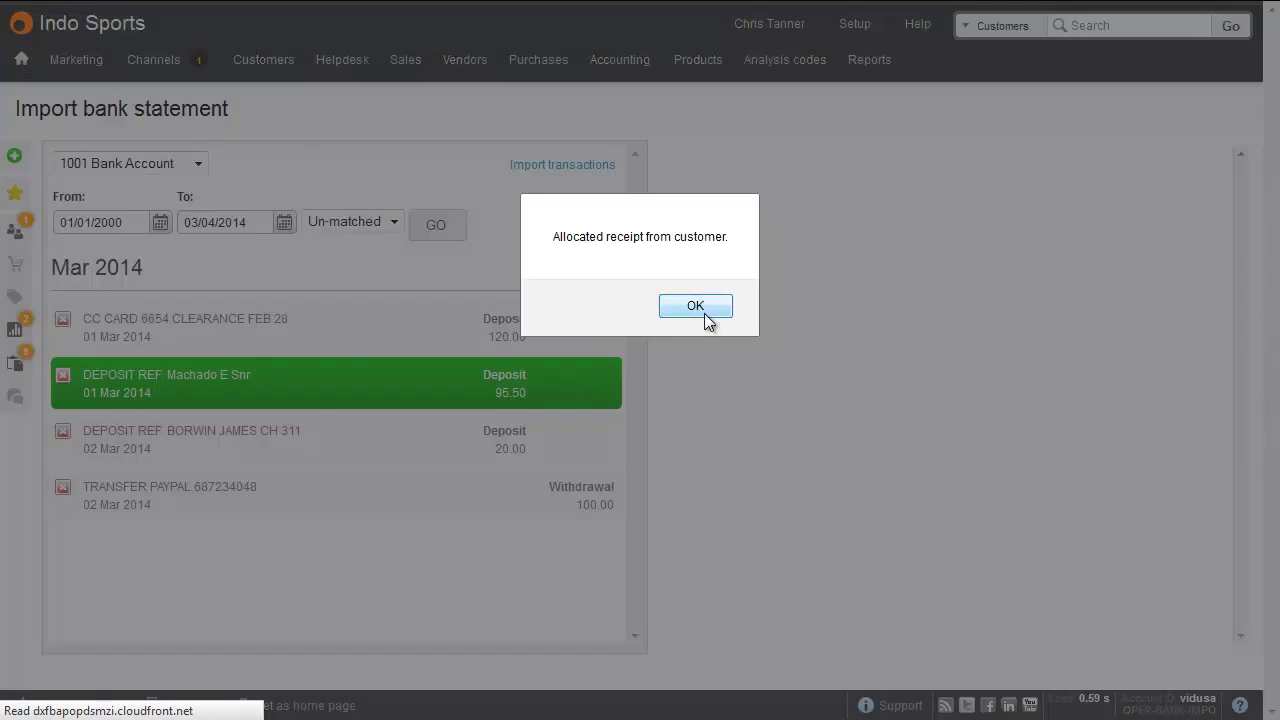
click(706, 312)
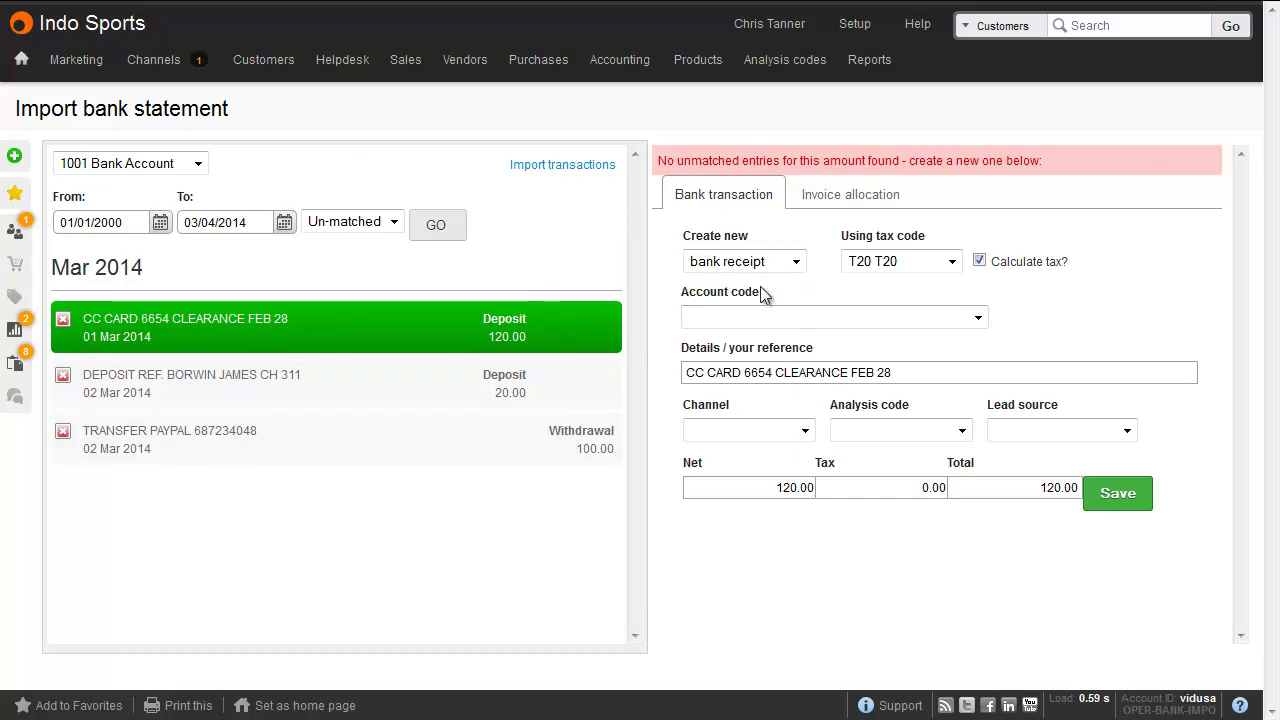
Save the 120.00 card clearance deposit as a bank transfer in from 1020 Credit Card.
click(796, 261)
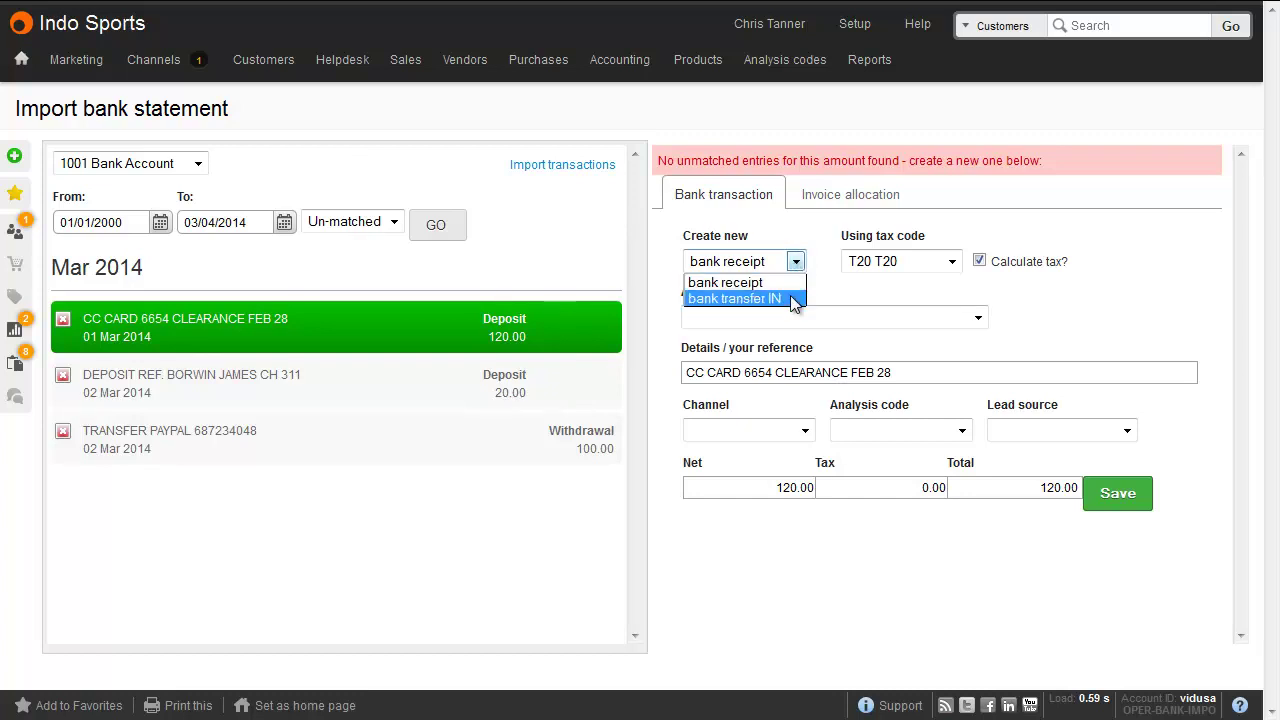
click(793, 300)
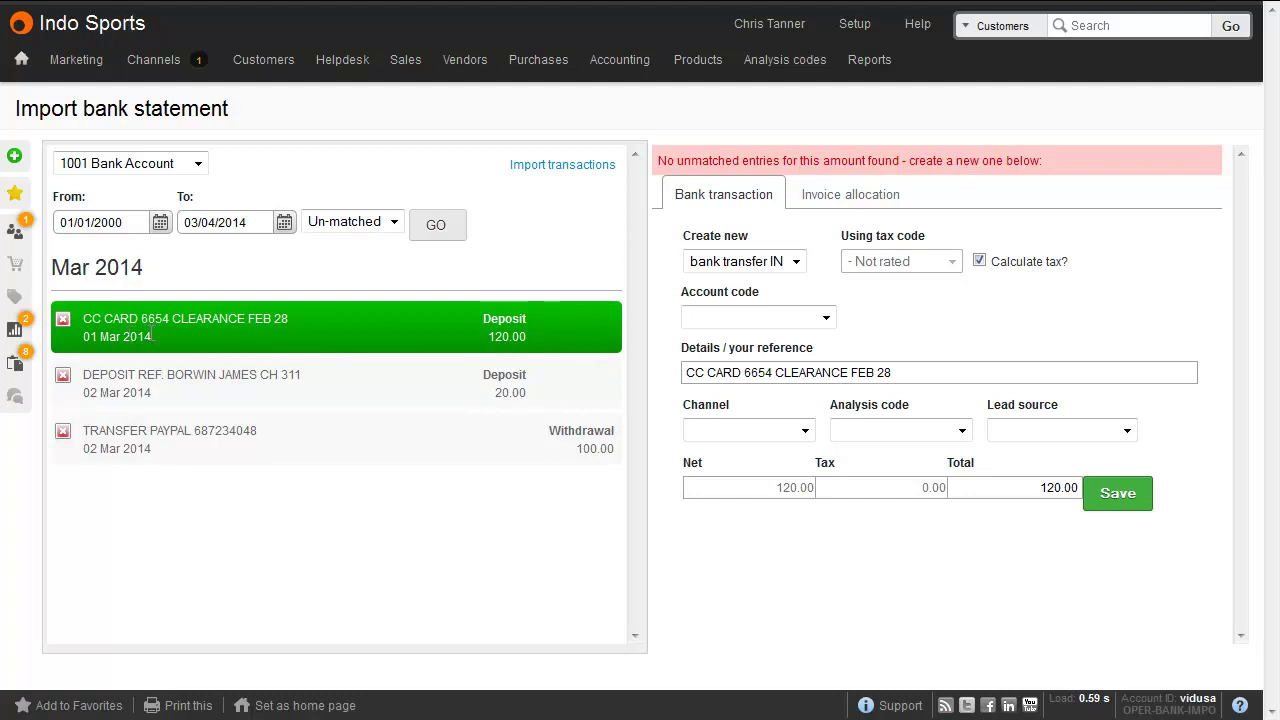
click(758, 317)
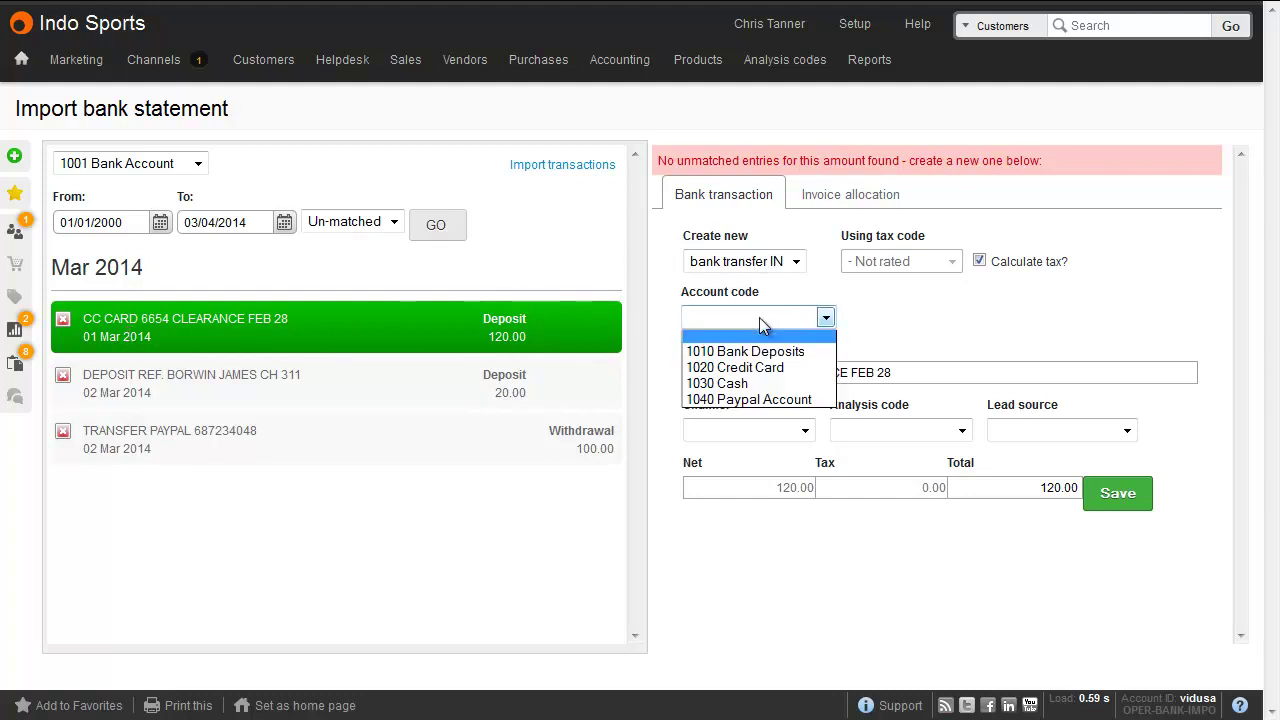
click(772, 366)
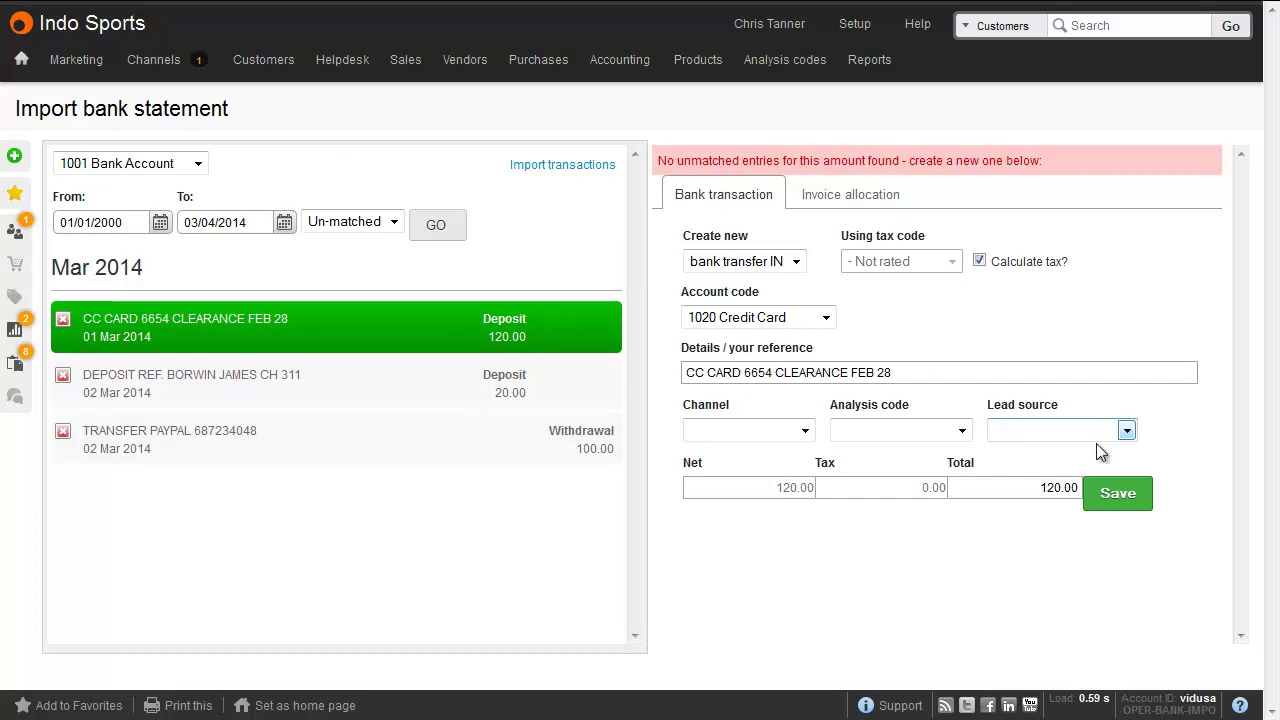
click(1114, 493)
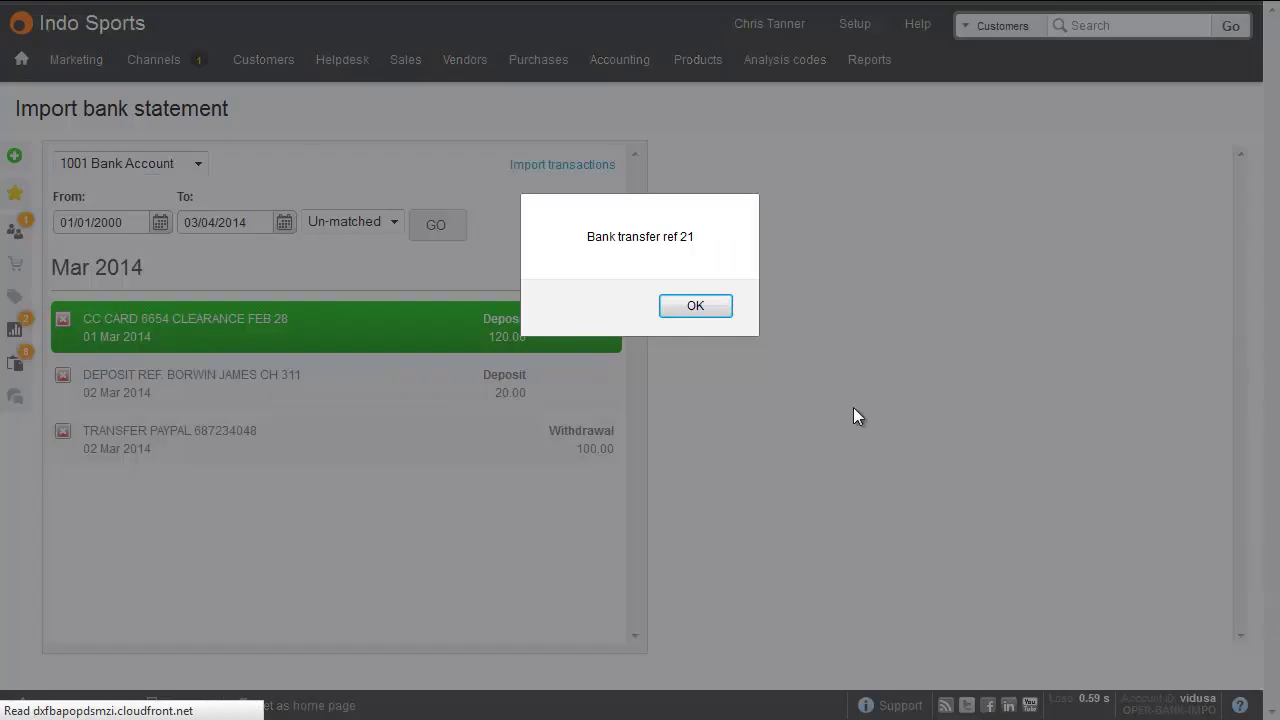
click(692, 310)
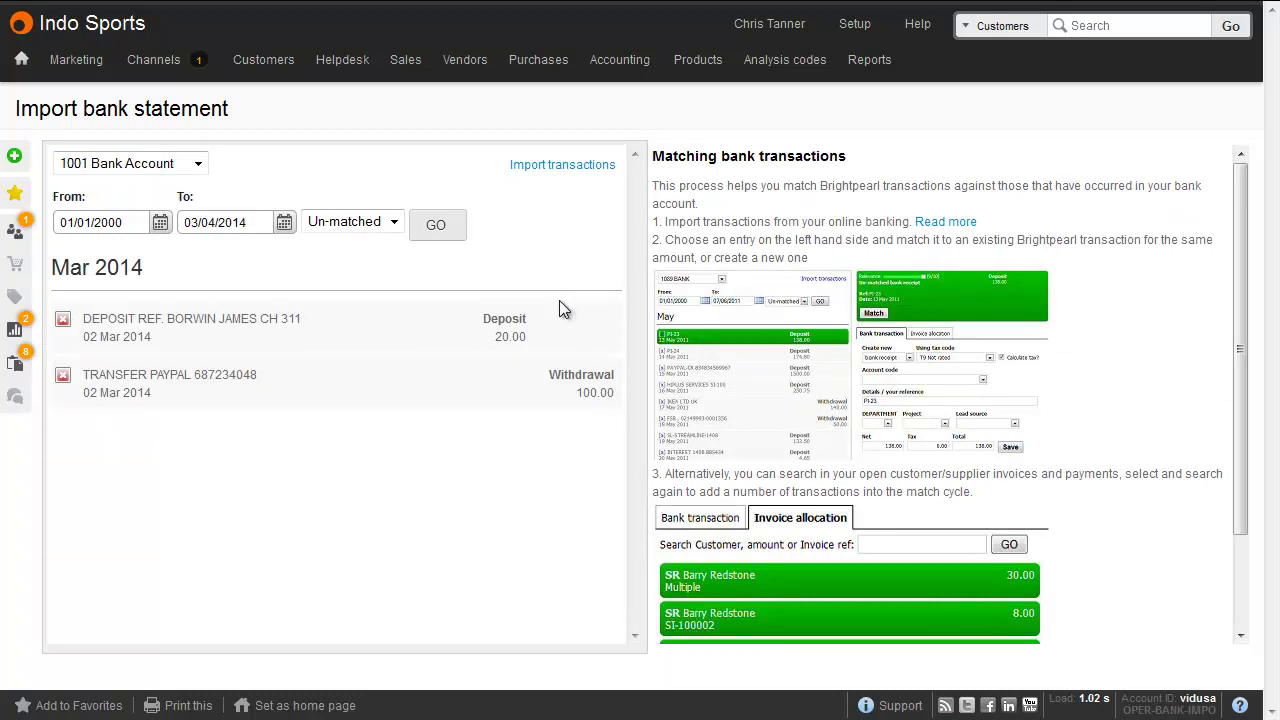
Match the 20.00 deposit to invoices SI-100003 (12.00) and SI-100004 (8.00) via invoice allocation.
click(530, 337)
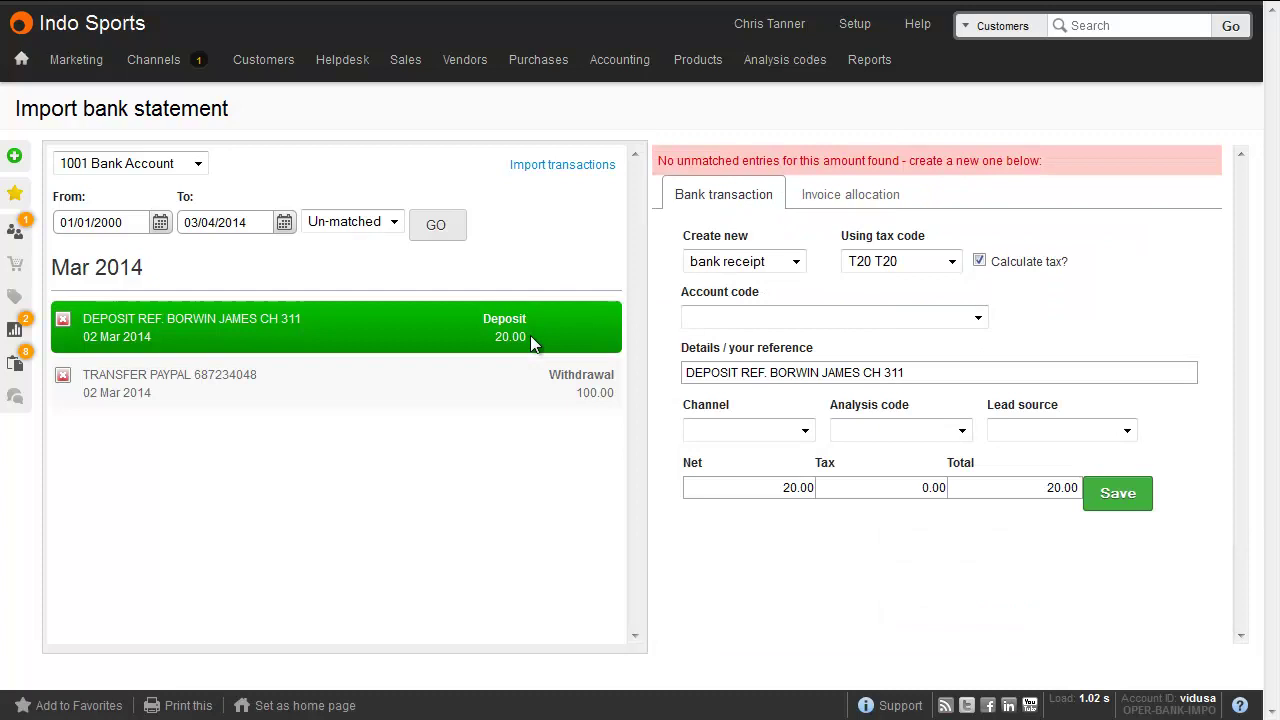
click(838, 194)
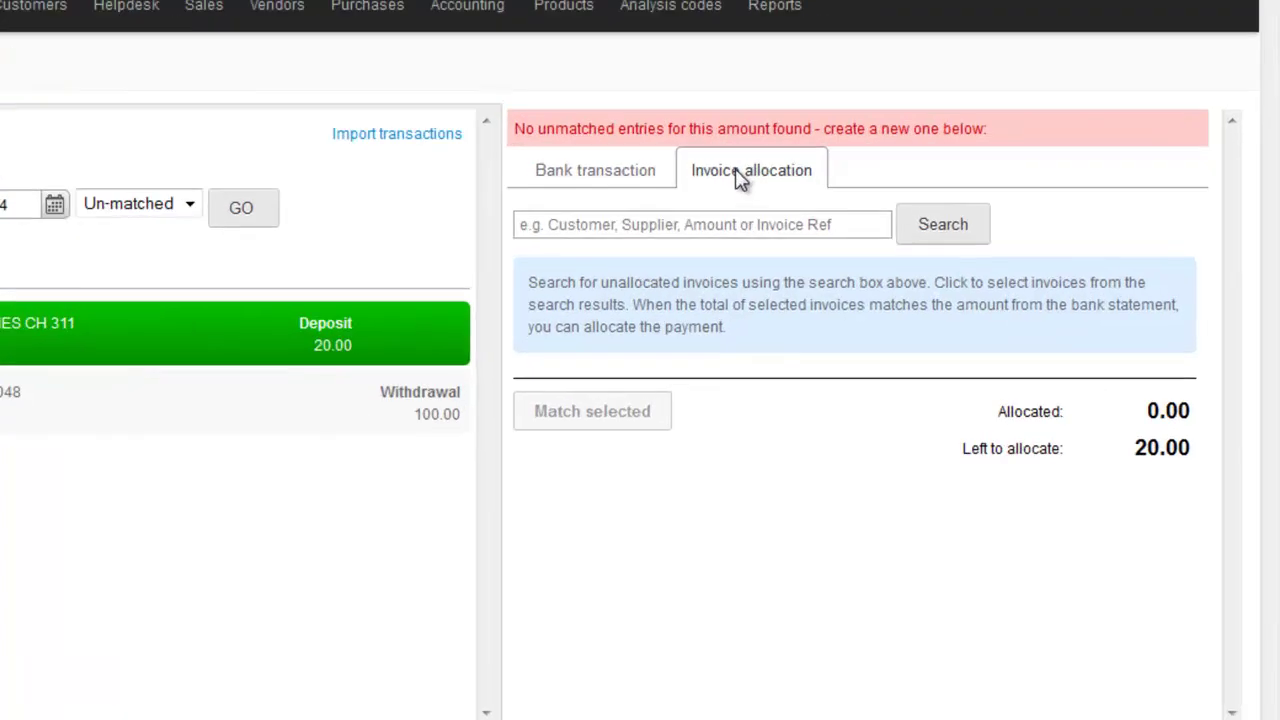
click(714, 224)
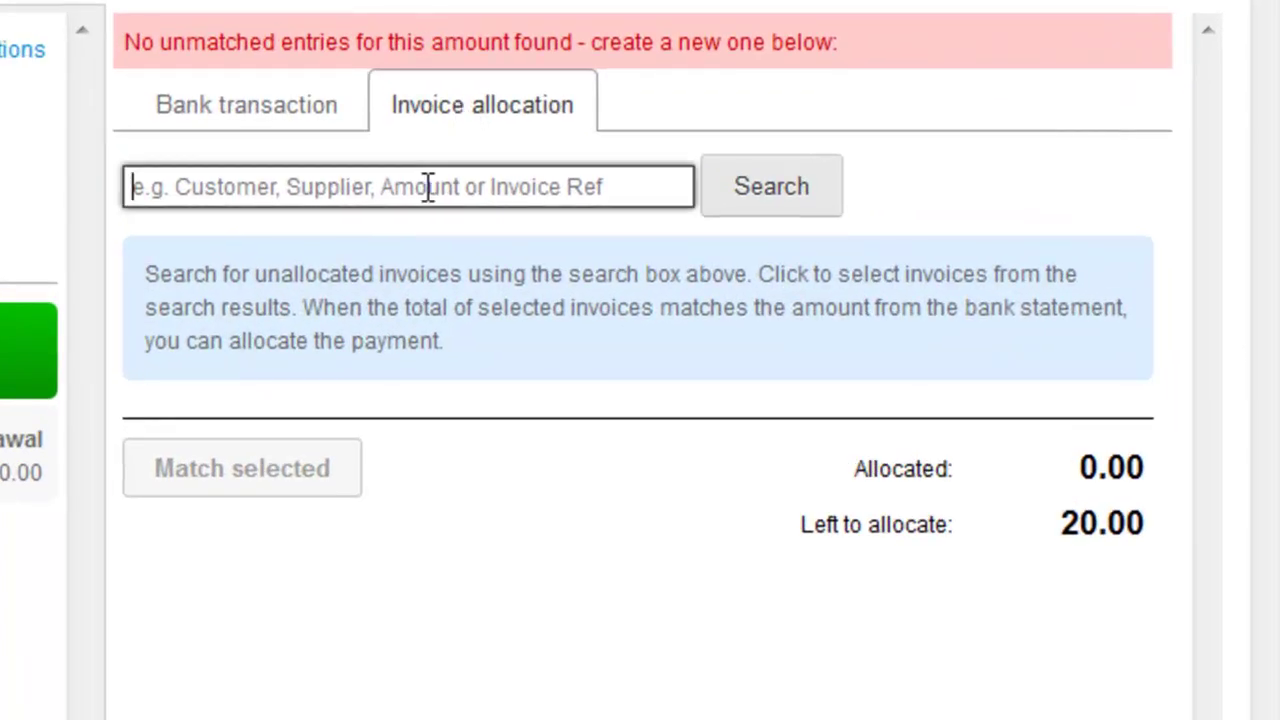
text(12)
click(786, 188)
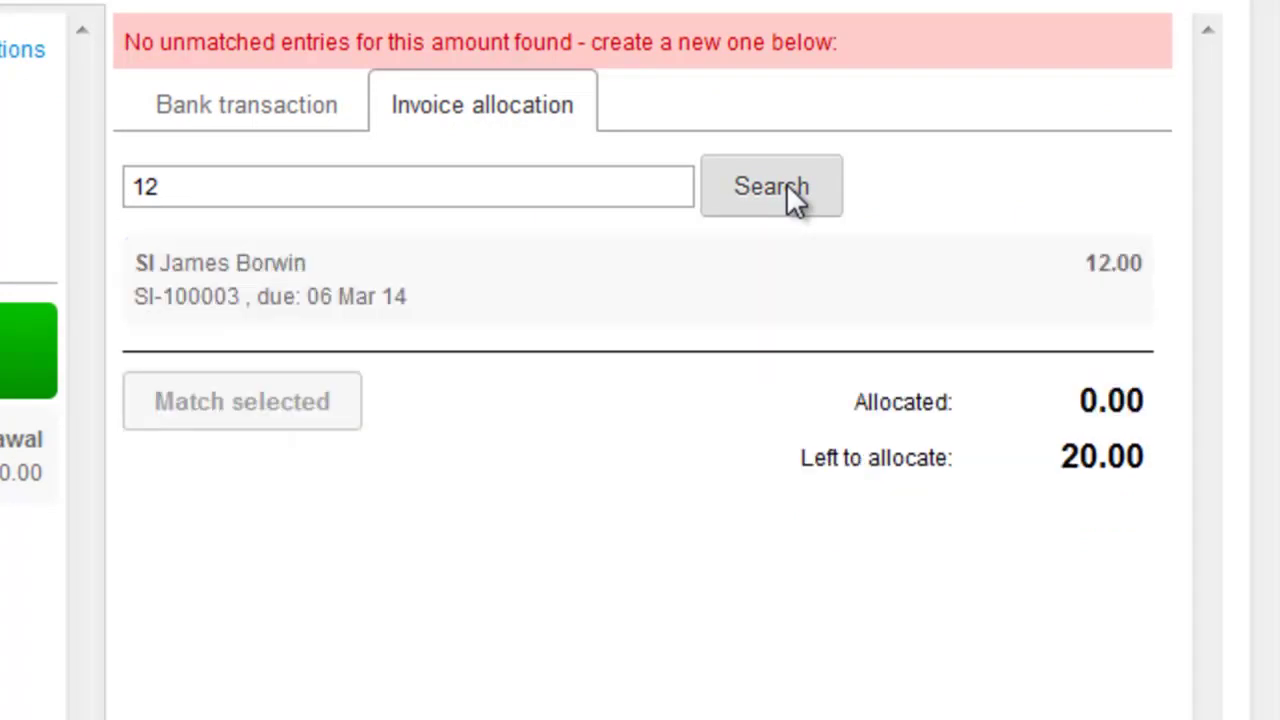
click(662, 285)
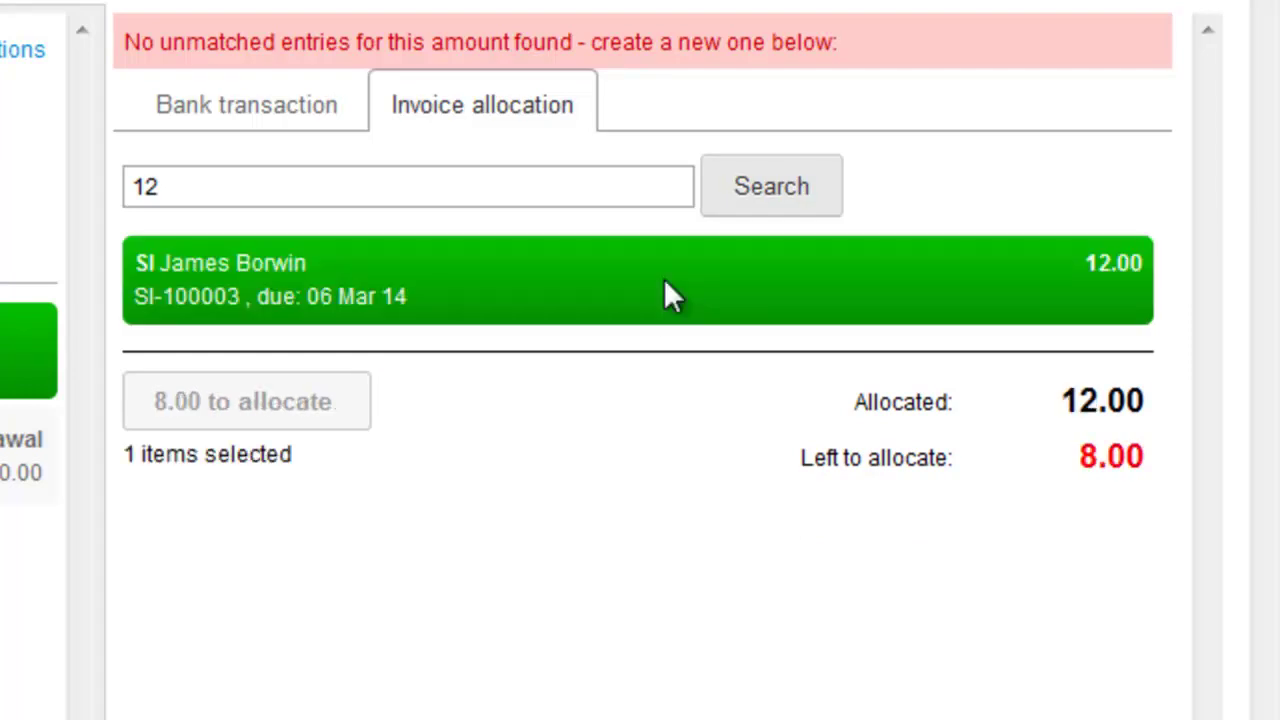
drag(181, 180, 94, 180)
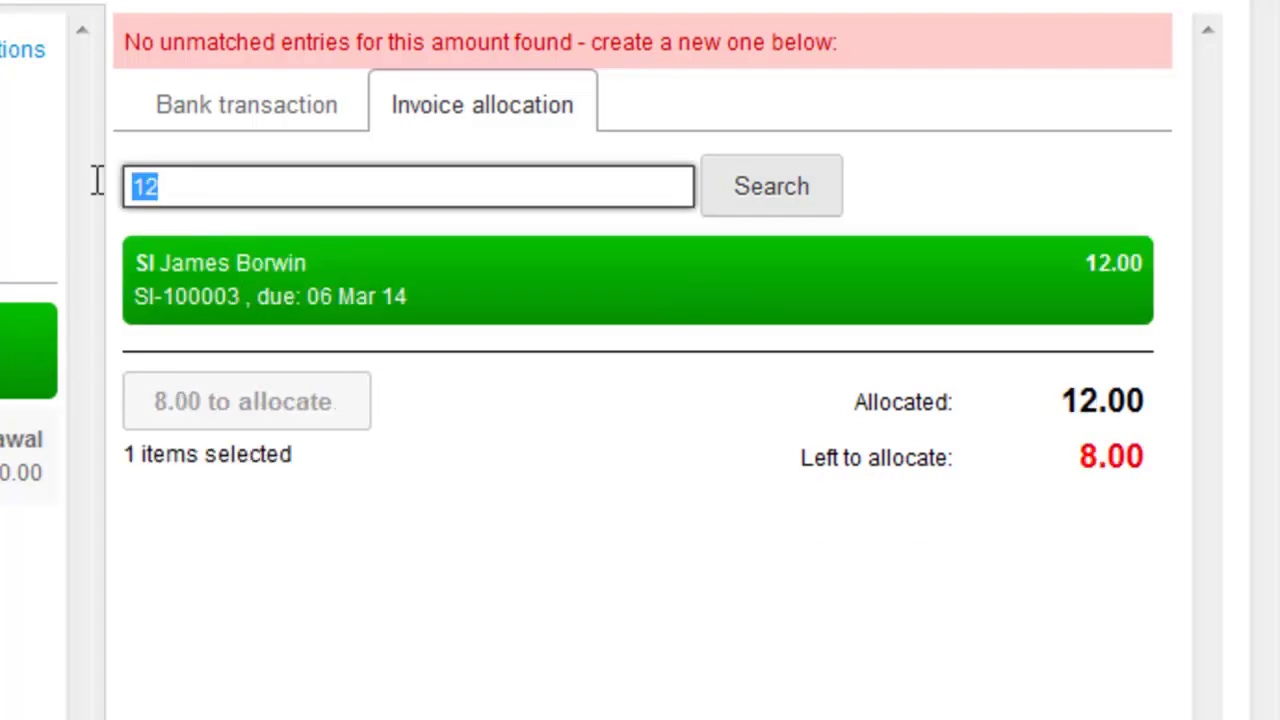
text(8)
click(777, 186)
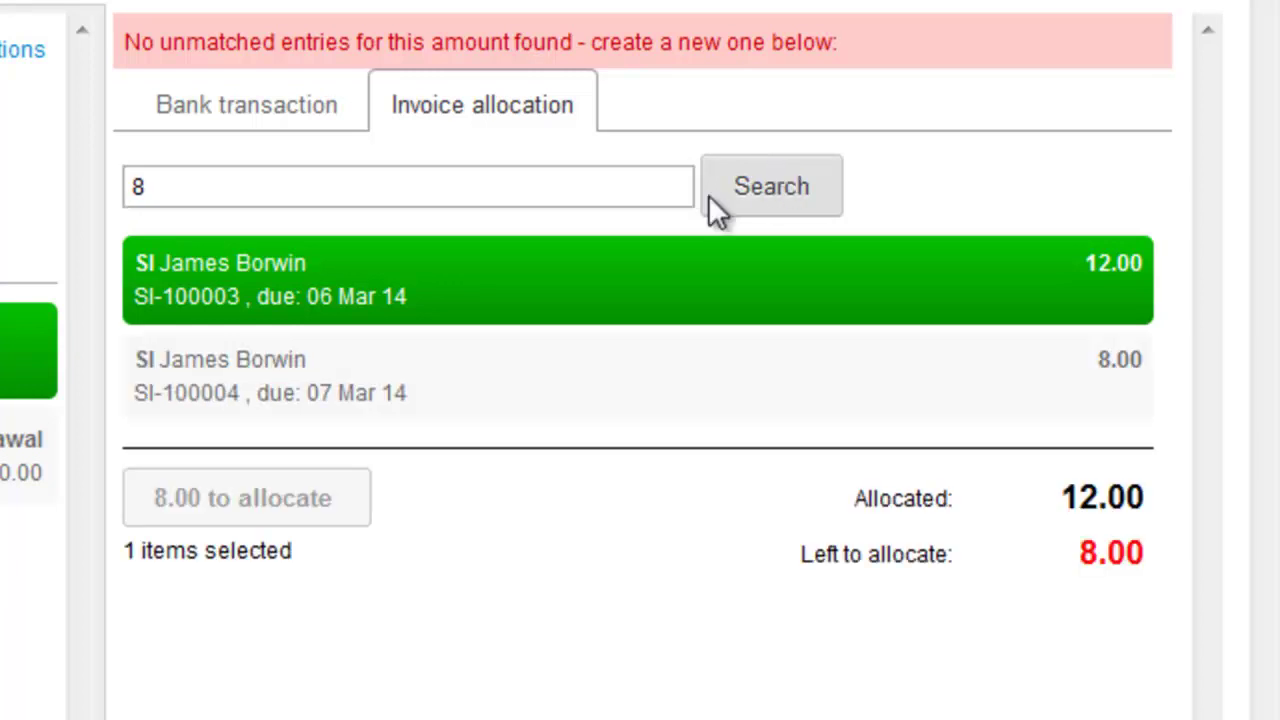
click(440, 386)
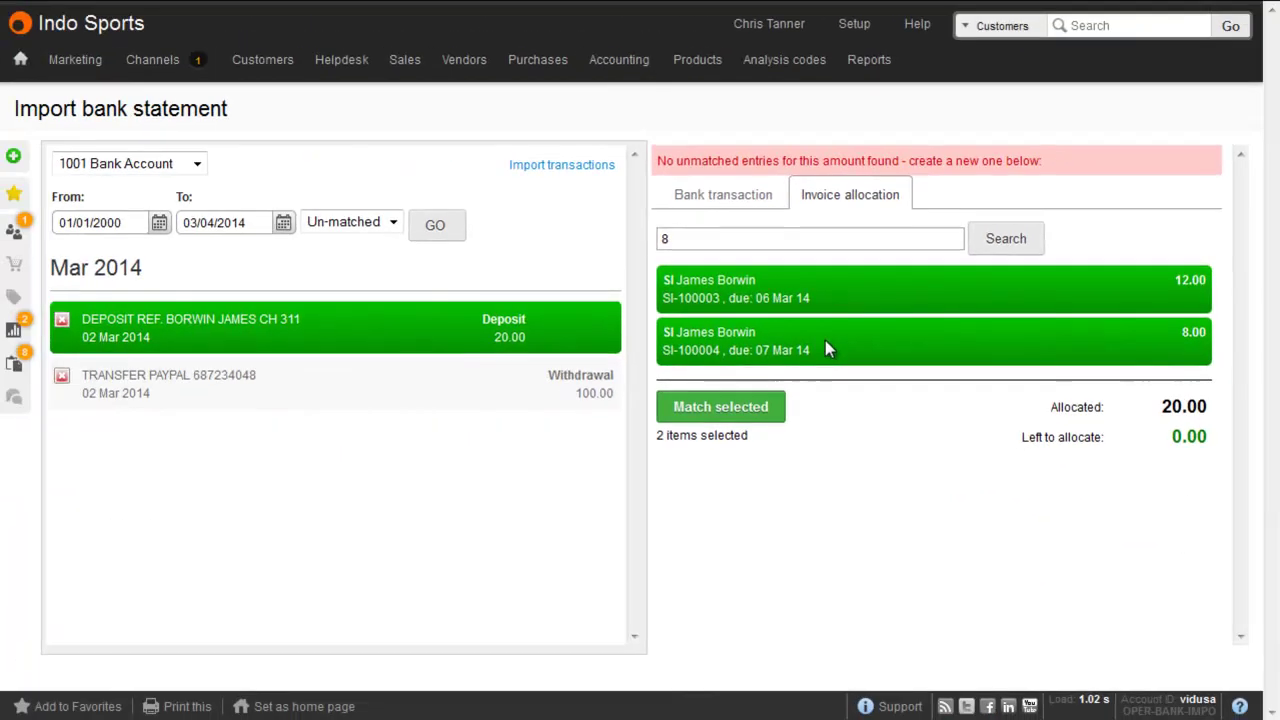
click(748, 408)
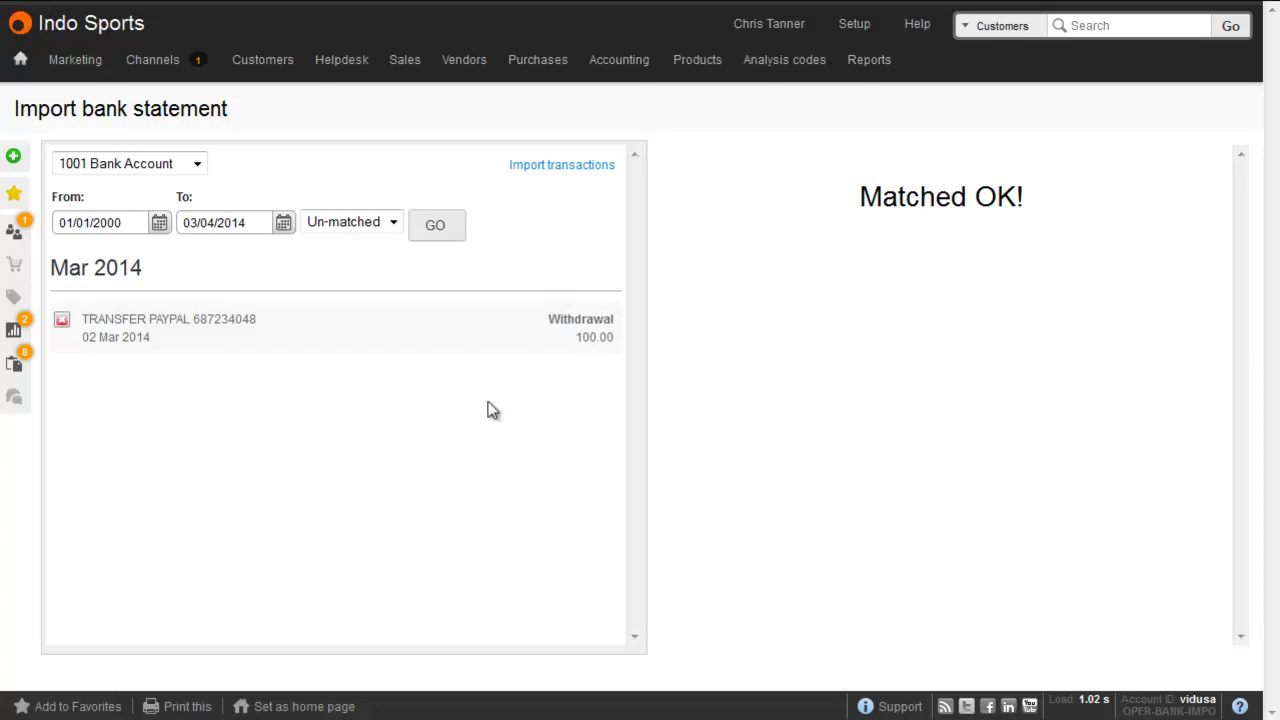
Filter statement lines to Matched, then unmatch the 0.34 Interest payment in the 1001 activity report.
click(393, 222)
click(380, 262)
click(455, 232)
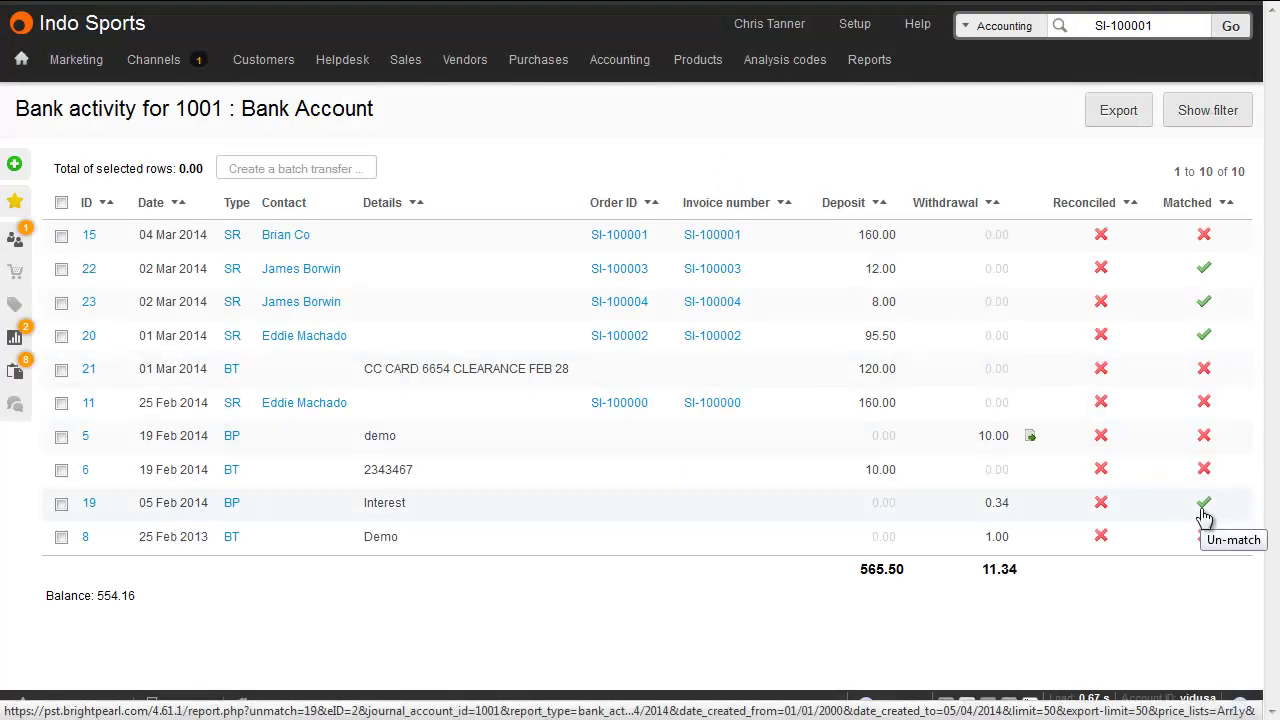
click(1204, 503)
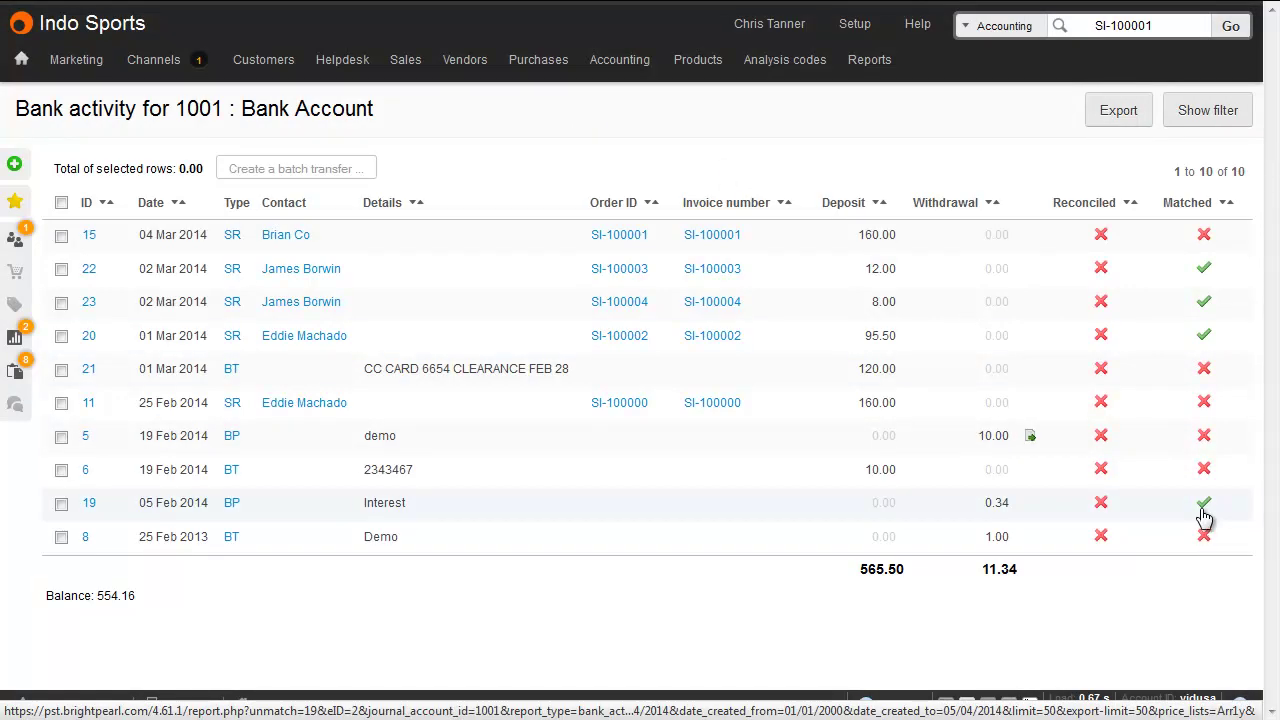